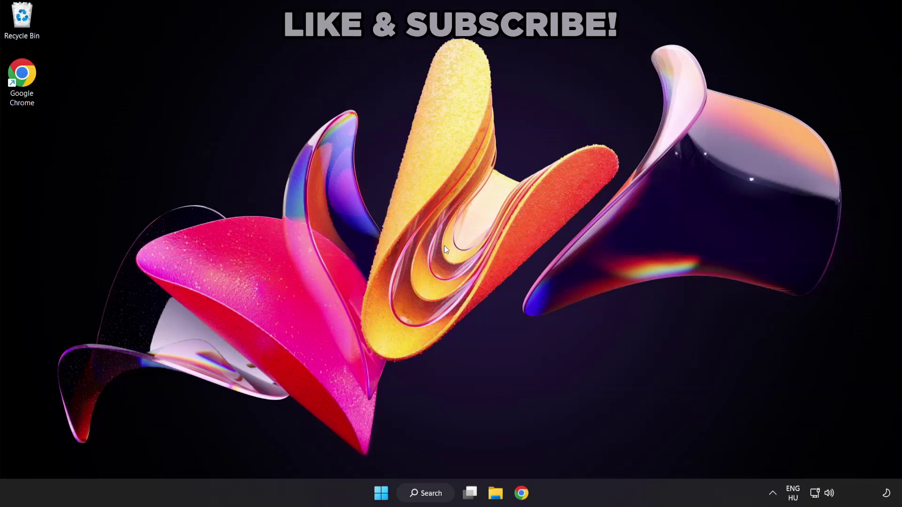
Step: Search Windows for "device manager" to bring up Device Manager as the best match
{"action": "left_click", "coordinate": [436, 499]}
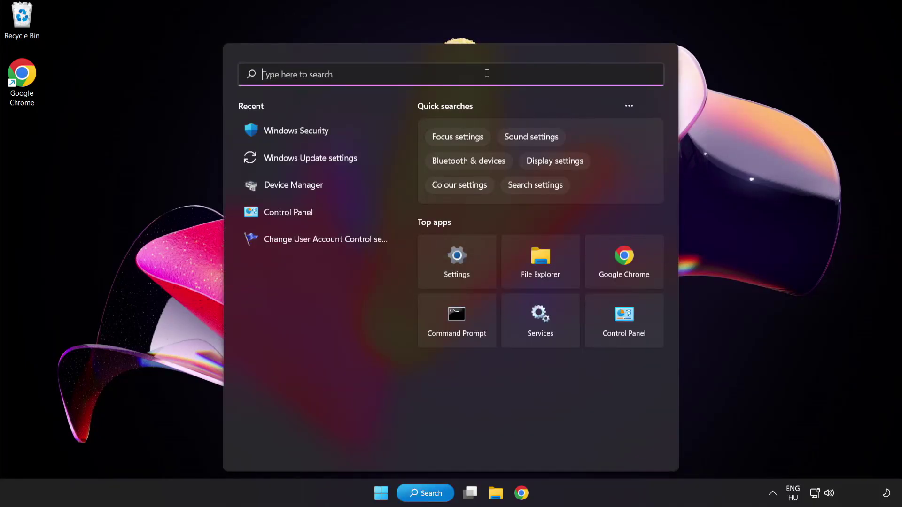
{"action": "type", "text": "device manag"}
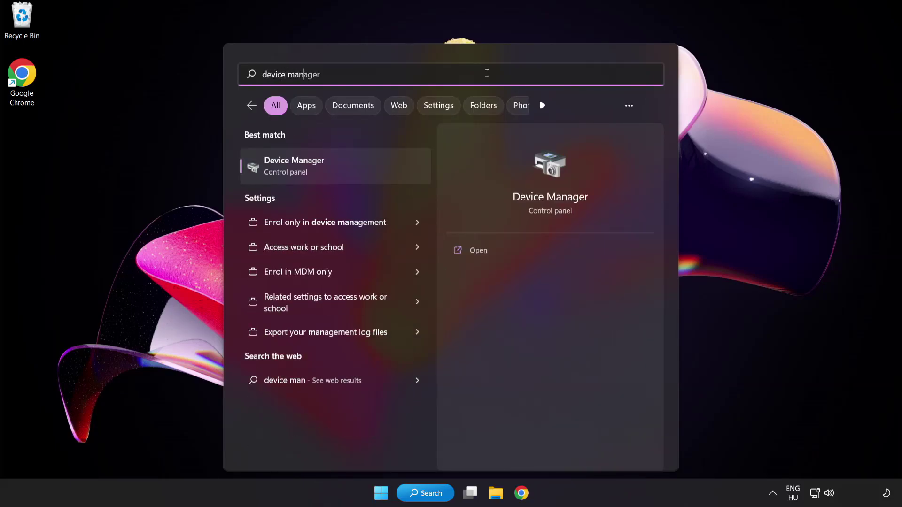
{"action": "type", "text": "er"}
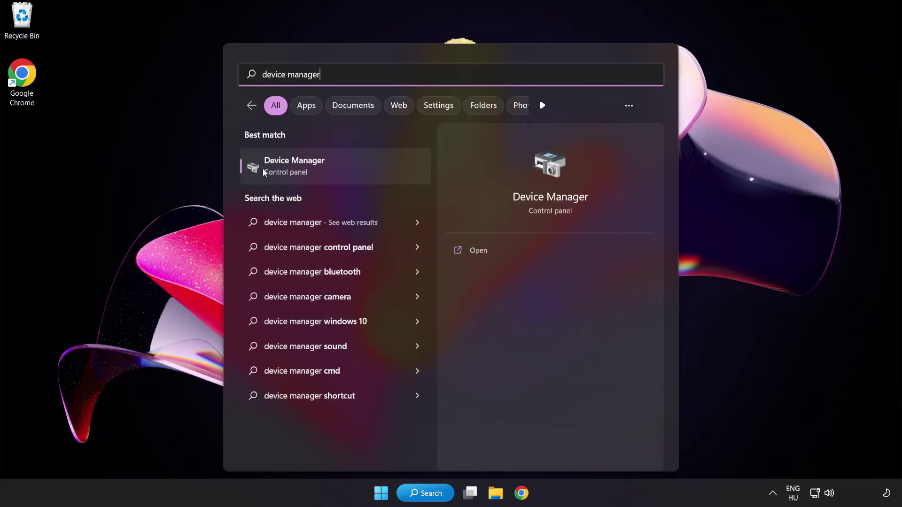
Step: Open Device Manager, expand Display adapters and right-click the VMware SVGA 3D adapter
{"action": "left_click", "coordinate": [361, 173]}
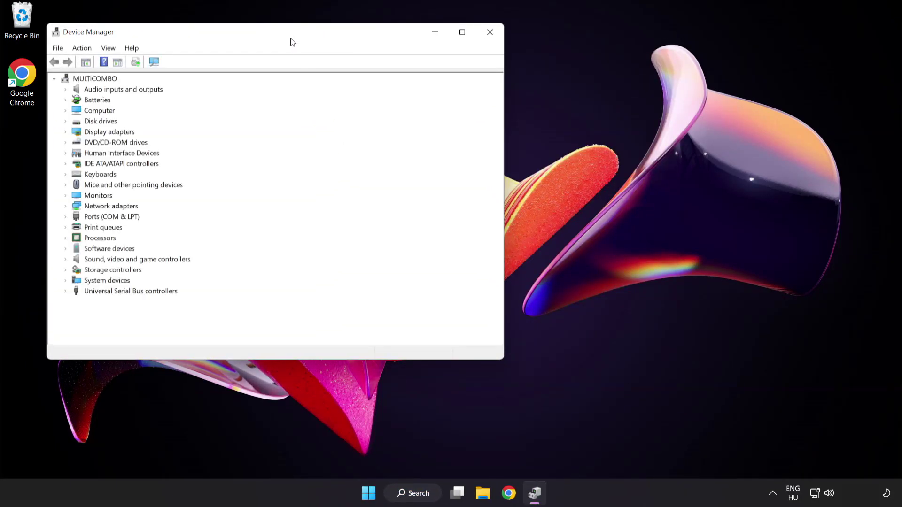
{"action": "left_click_drag", "start_coordinate": [291, 37], "coordinate": [441, 92]}
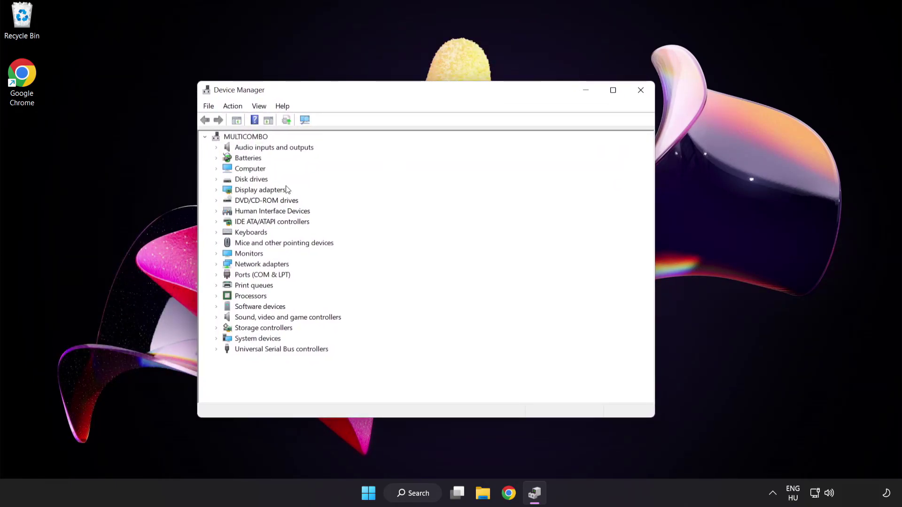
{"action": "left_click", "coordinate": [253, 191]}
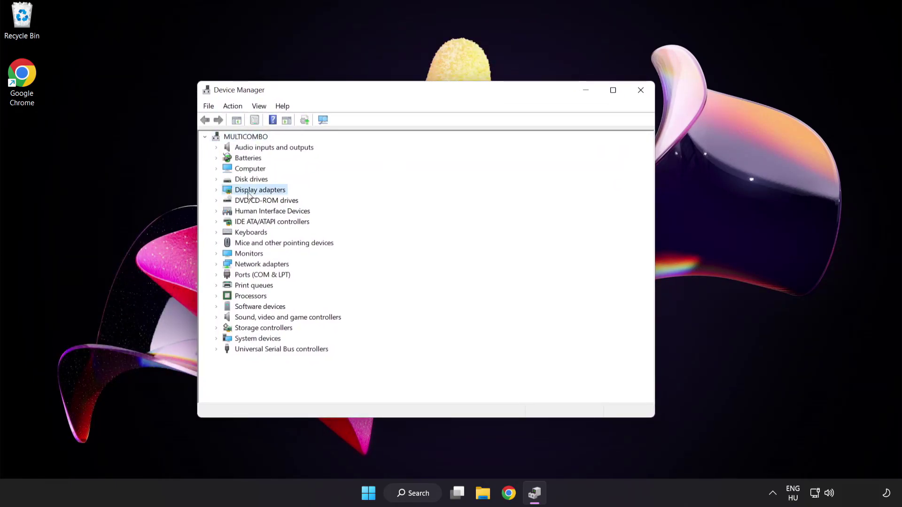
{"action": "left_click", "coordinate": [217, 191]}
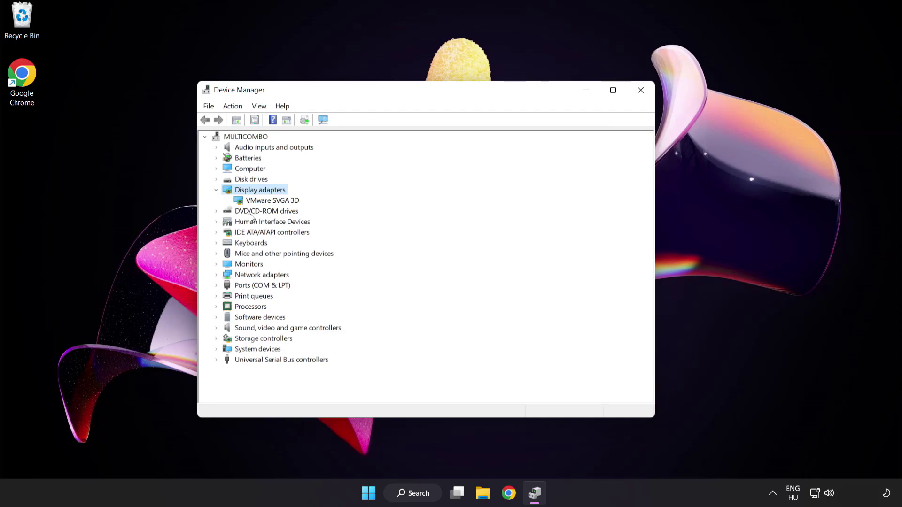
{"action": "left_click", "coordinate": [236, 198]}
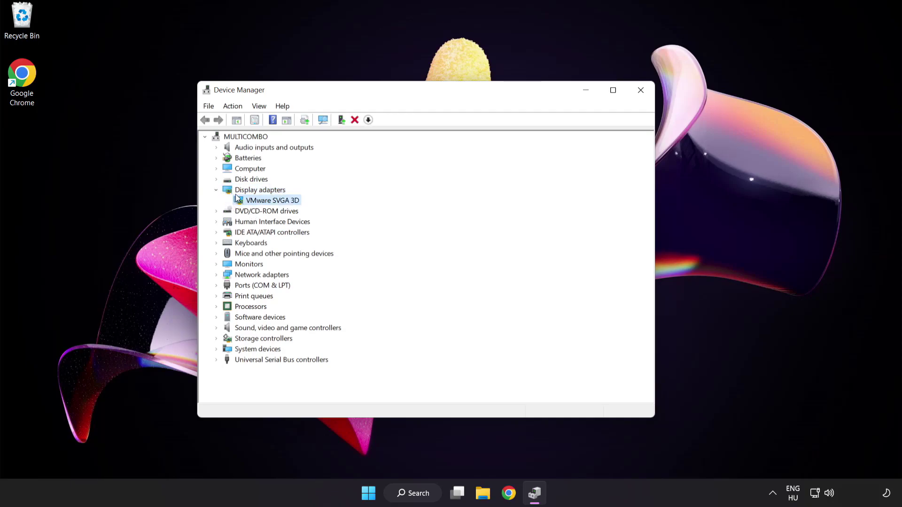
{"action": "right_click", "coordinate": [266, 202]}
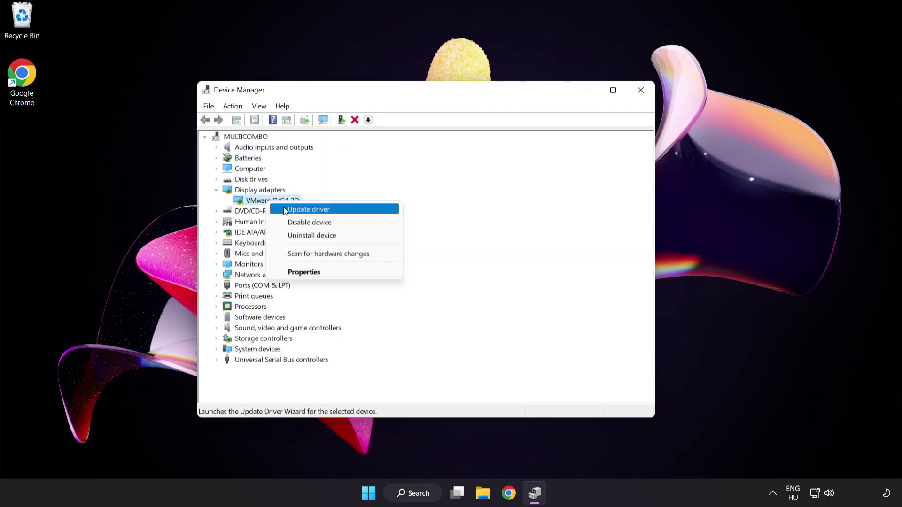
Step: Auto-search for a VMware SVGA 3D driver, confirm the best is installed, close Device Manager
{"action": "left_click", "coordinate": [349, 209]}
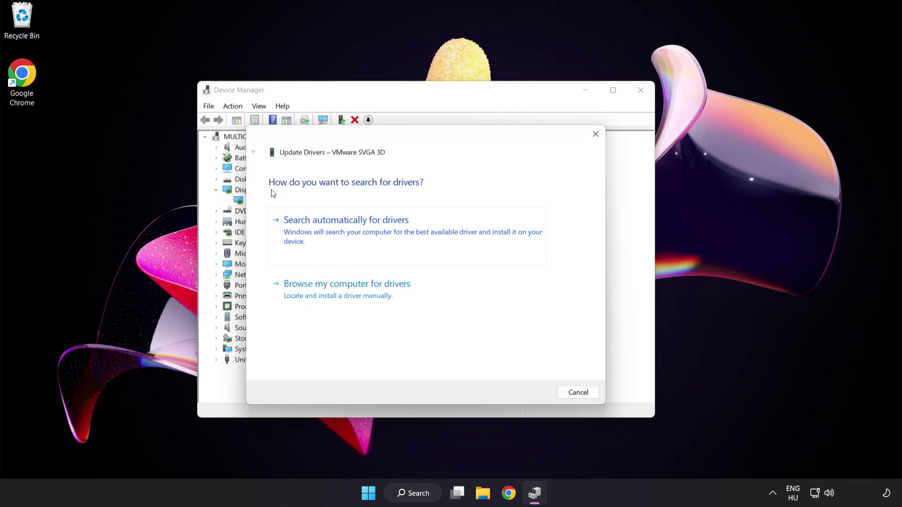
{"action": "left_click", "coordinate": [393, 230]}
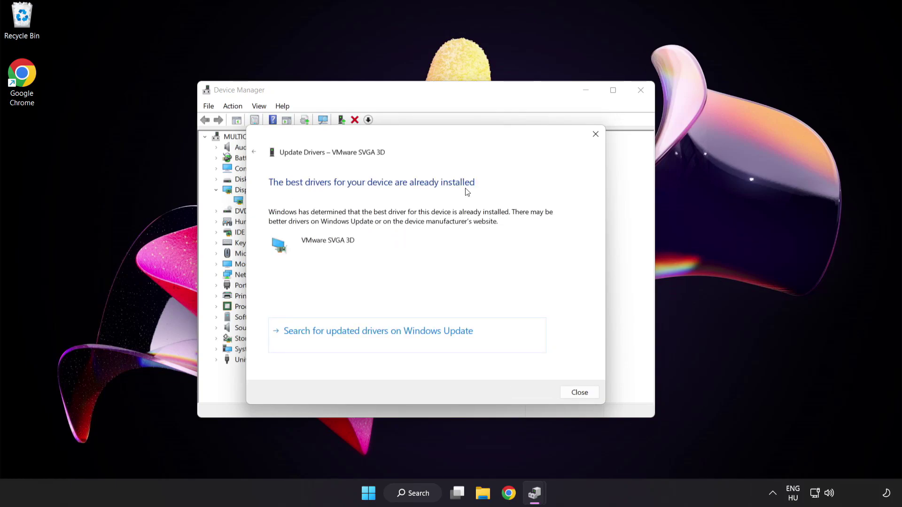
{"action": "left_click", "coordinate": [579, 393]}
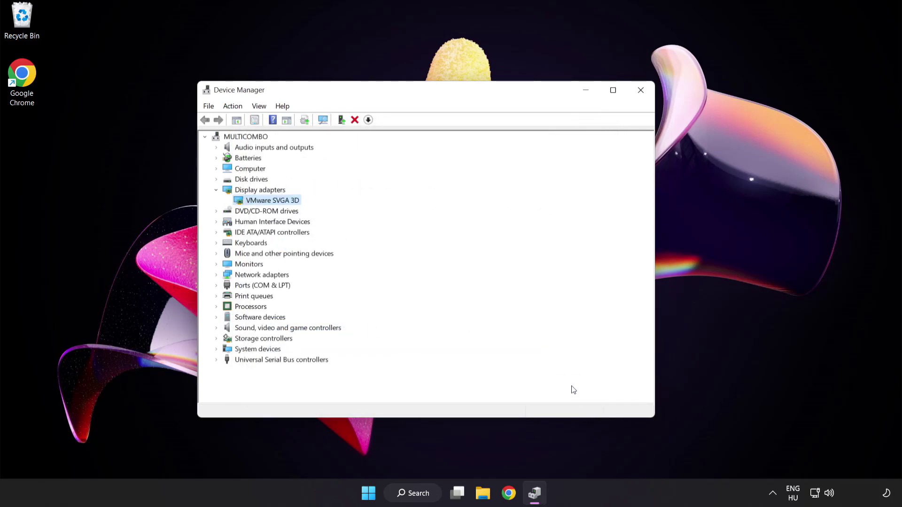
{"action": "left_click", "coordinate": [640, 90]}
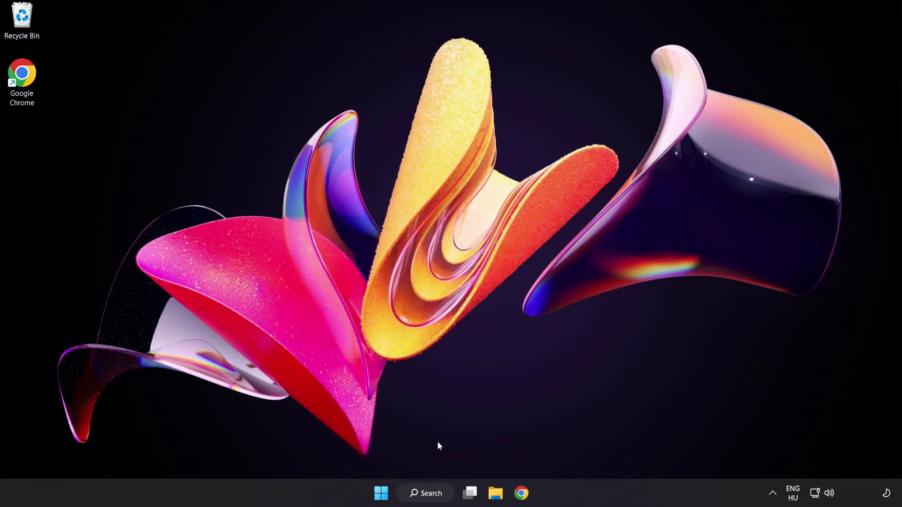
Step: Search Windows for "update" and open the Windows Update settings page
{"action": "left_click", "coordinate": [432, 497]}
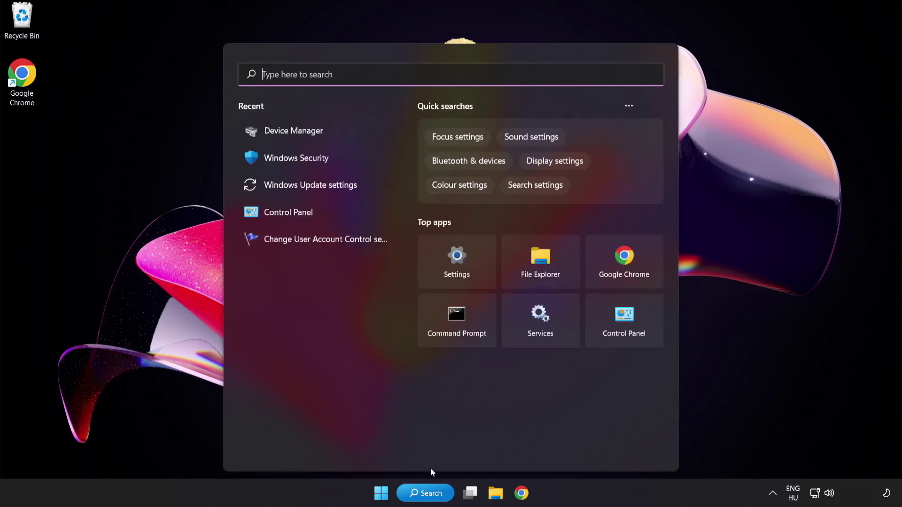
{"action": "type", "text": "update"}
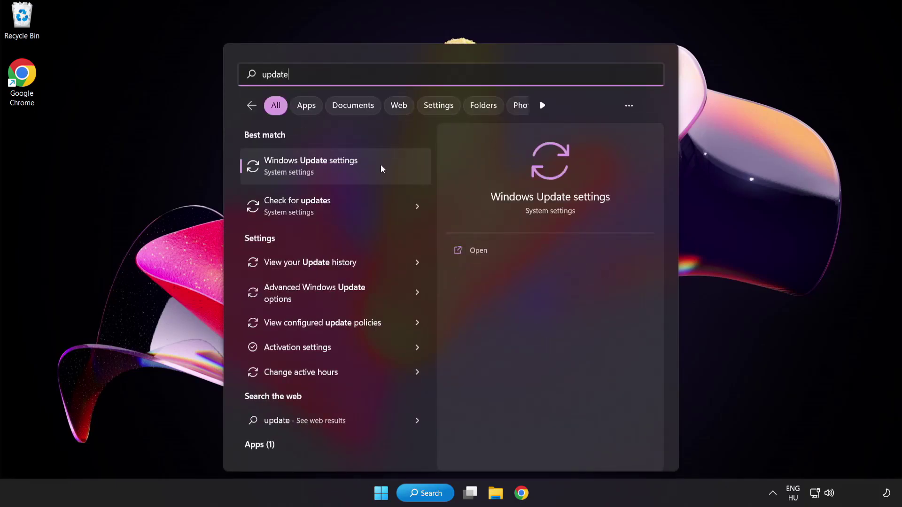
{"action": "left_click", "coordinate": [344, 170]}
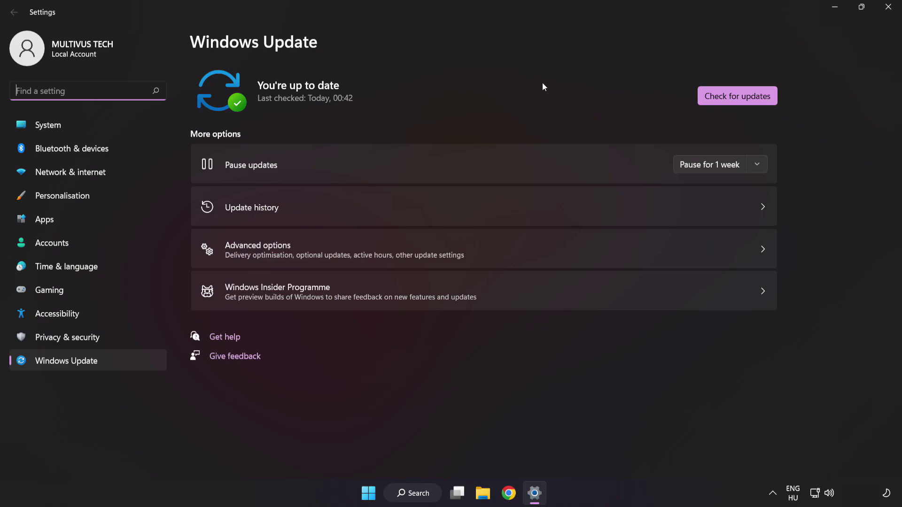
Step: Run a Windows Update check, confirm it reports up to date, and close Settings
{"action": "left_click", "coordinate": [734, 100]}
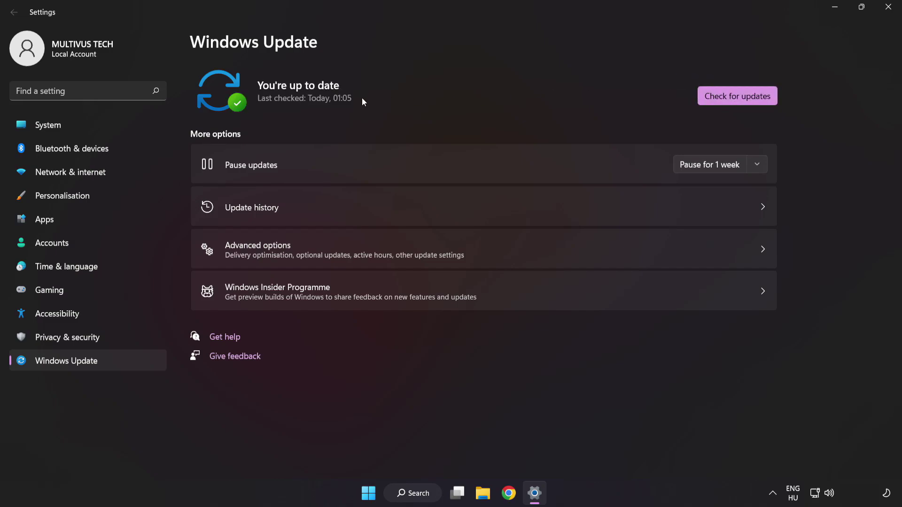
{"action": "left_click", "coordinate": [886, 13]}
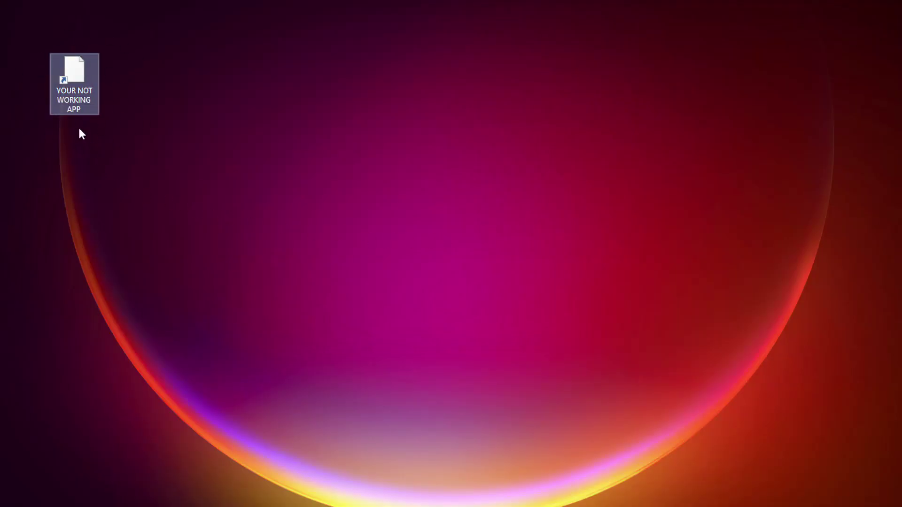
Step: Open the Properties dialog of the YOUR NOT WORKING APP shortcut and centre it on screen
{"action": "right_click", "coordinate": [73, 66]}
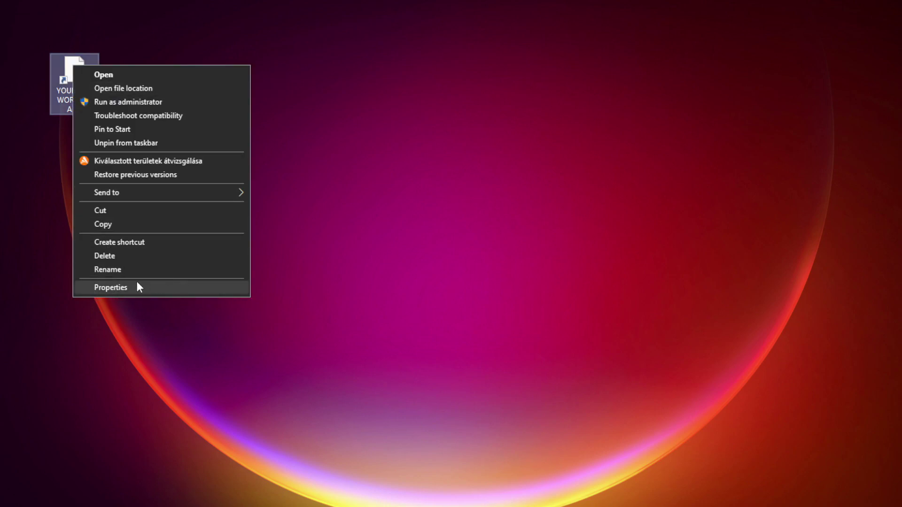
{"action": "left_click", "coordinate": [181, 288]}
{"action": "left_click_drag", "start_coordinate": [203, 77], "coordinate": [460, 100]}
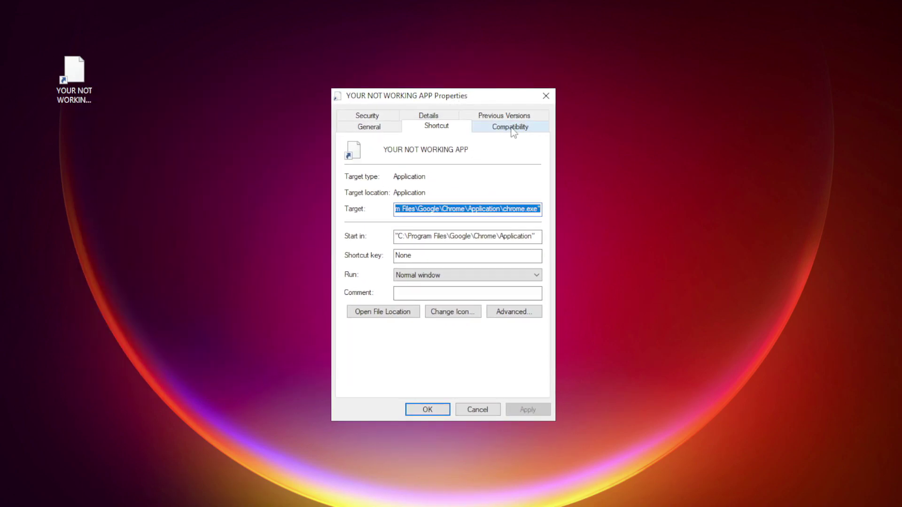
Step: Set the shortcut to run in Windows 8 compatibility mode, then apply and confirm with OK
{"action": "left_click", "coordinate": [528, 129]}
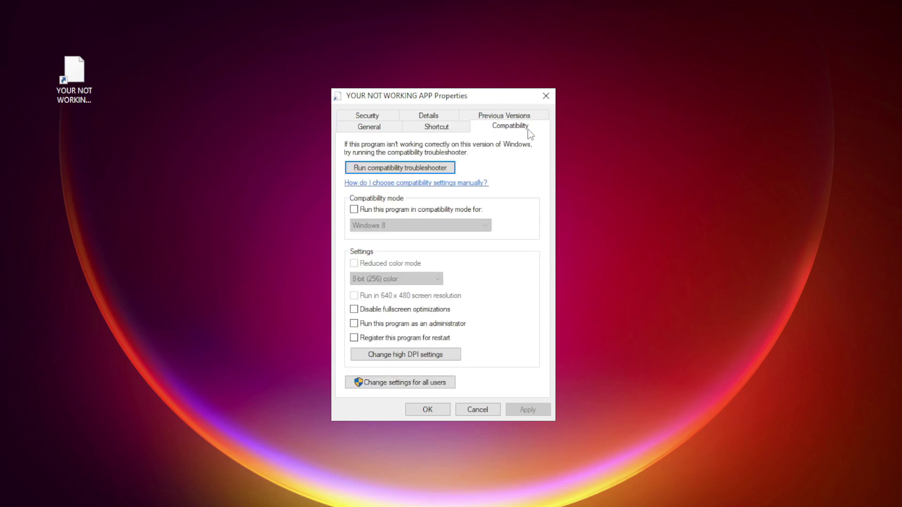
{"action": "left_click", "coordinate": [366, 209]}
{"action": "left_click", "coordinate": [389, 224]}
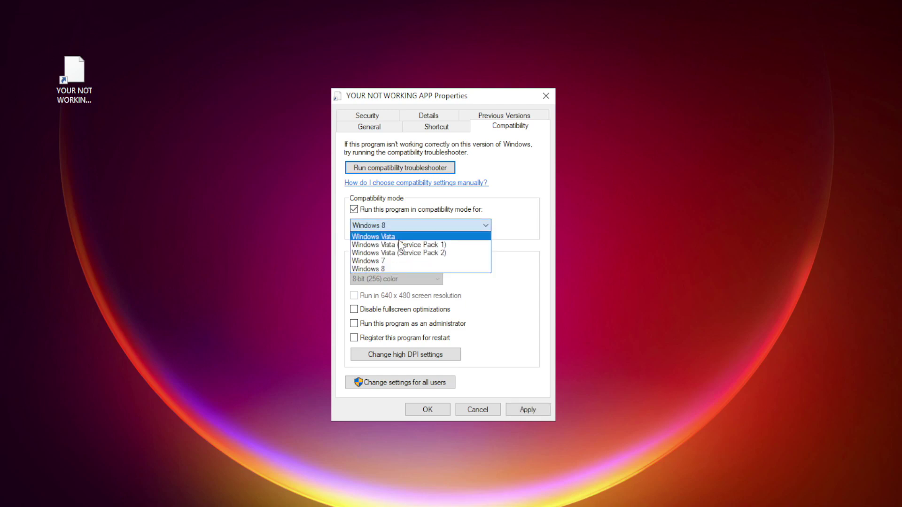
{"action": "left_click", "coordinate": [394, 267]}
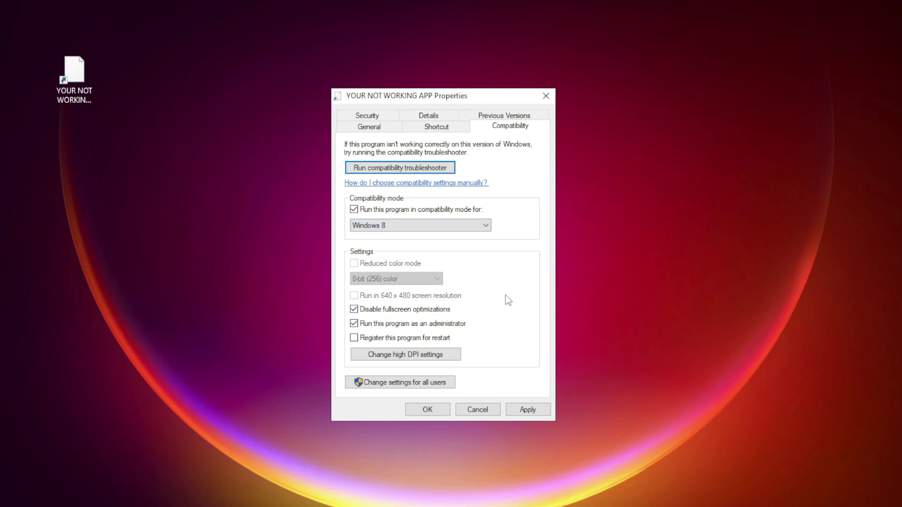
{"action": "left_click", "coordinate": [535, 412]}
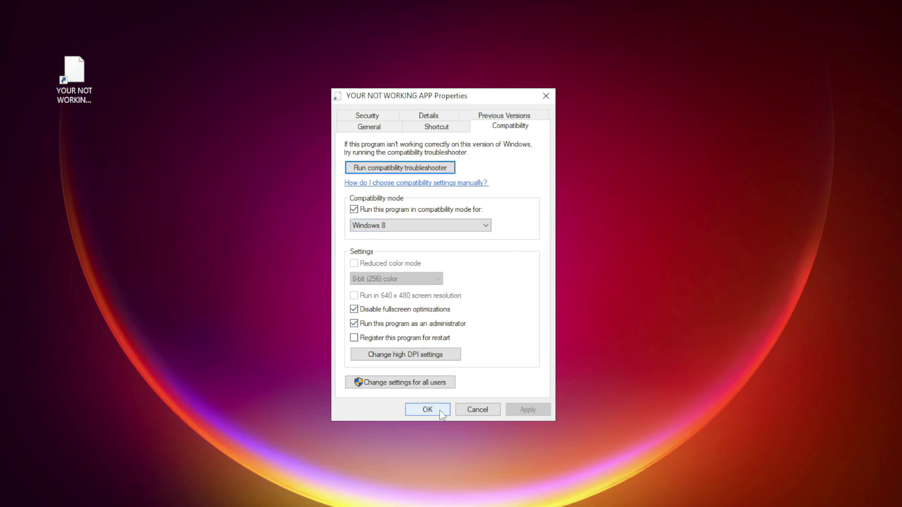
{"action": "left_click", "coordinate": [427, 411]}
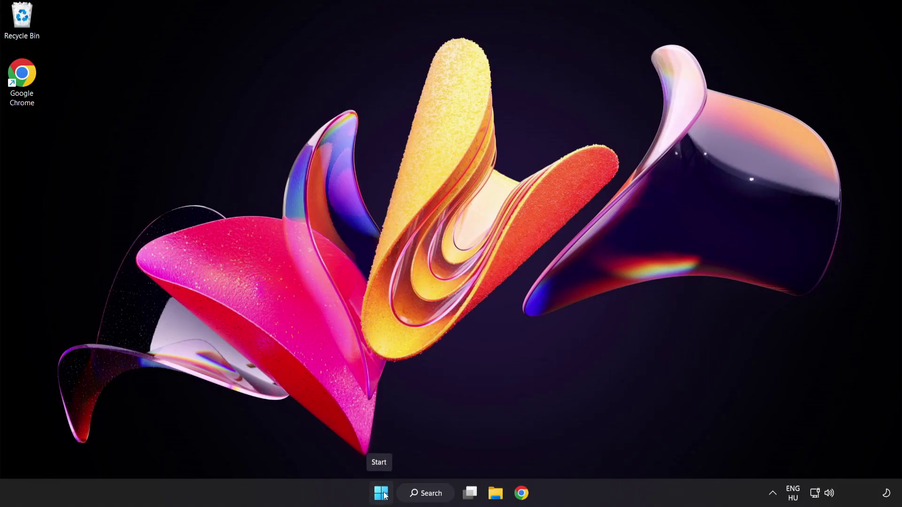
Step: Launch Task Manager from the Start button's quick-link menu
{"action": "right_click", "coordinate": [384, 496]}
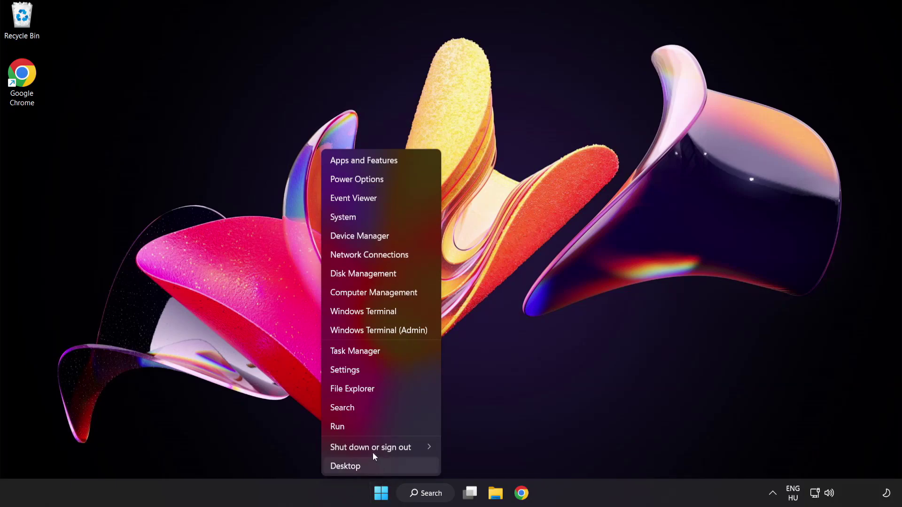
{"action": "left_click", "coordinate": [390, 353]}
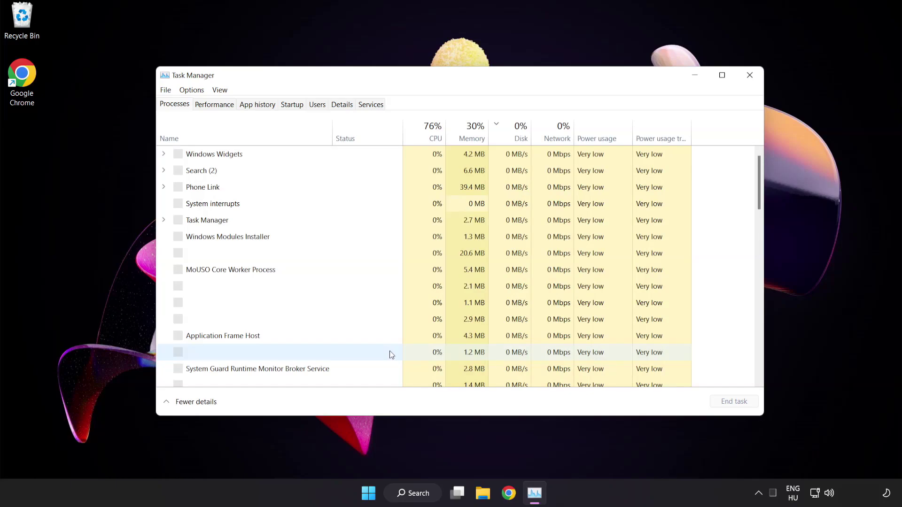
Step: Disable Cortana, Phone Link, Terminal and Windows Security notification icon at startup, then close Task Manager
{"action": "left_click", "coordinate": [292, 105]}
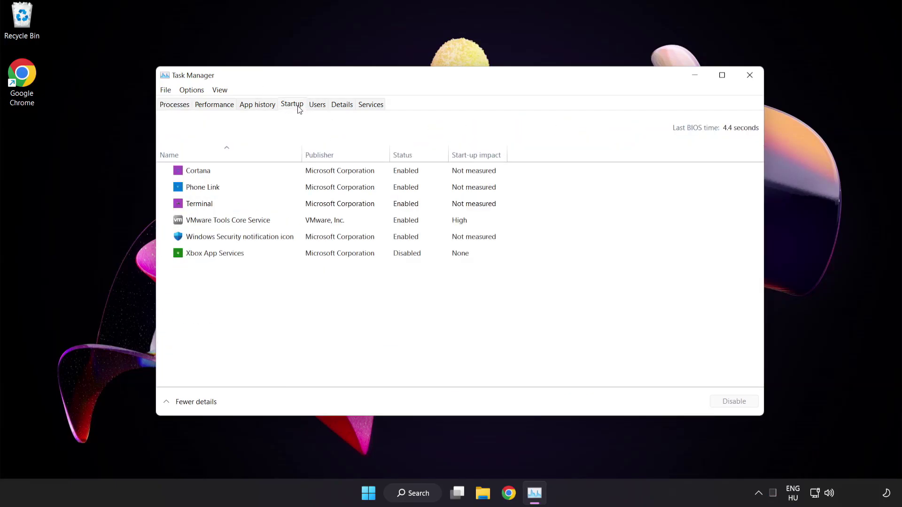
{"action": "left_click", "coordinate": [299, 176]}
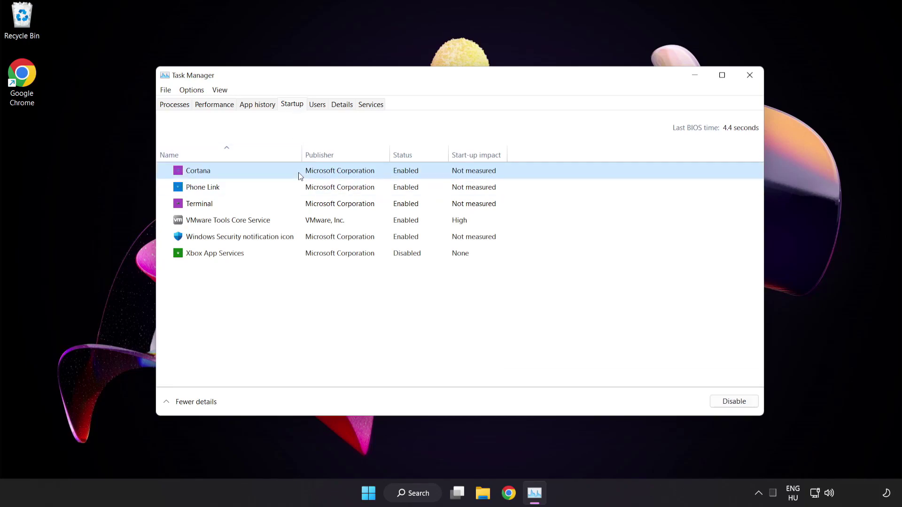
{"action": "left_click", "coordinate": [738, 405]}
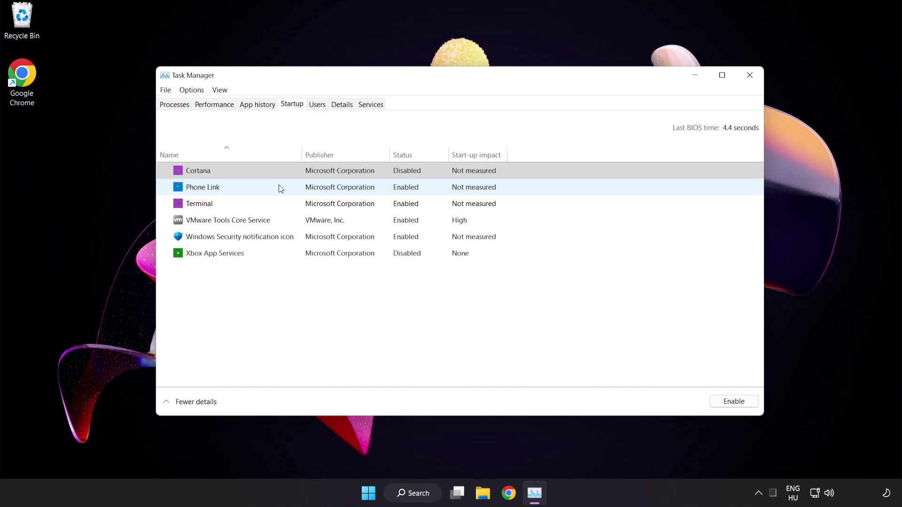
{"action": "left_click", "coordinate": [278, 186]}
{"action": "left_click", "coordinate": [727, 404]}
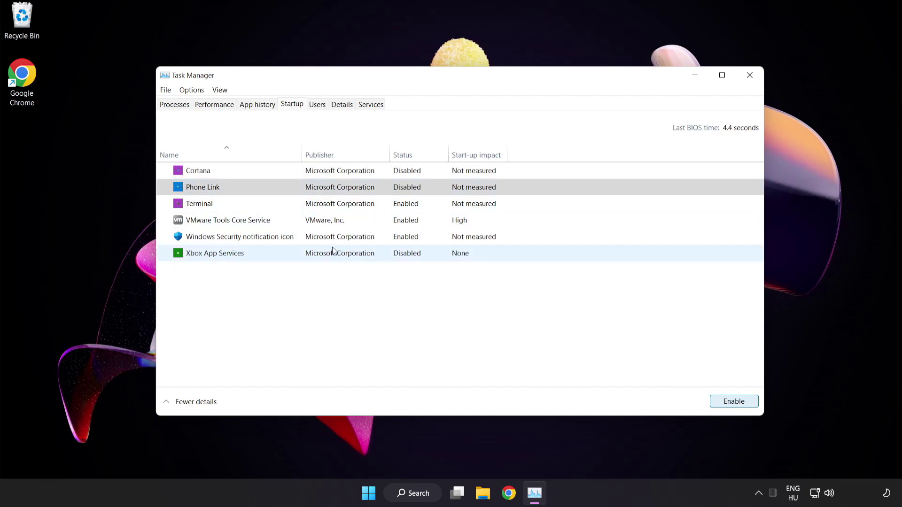
{"action": "left_click", "coordinate": [285, 205]}
{"action": "left_click", "coordinate": [727, 403]}
{"action": "left_click", "coordinate": [305, 238]}
{"action": "left_click", "coordinate": [727, 403]}
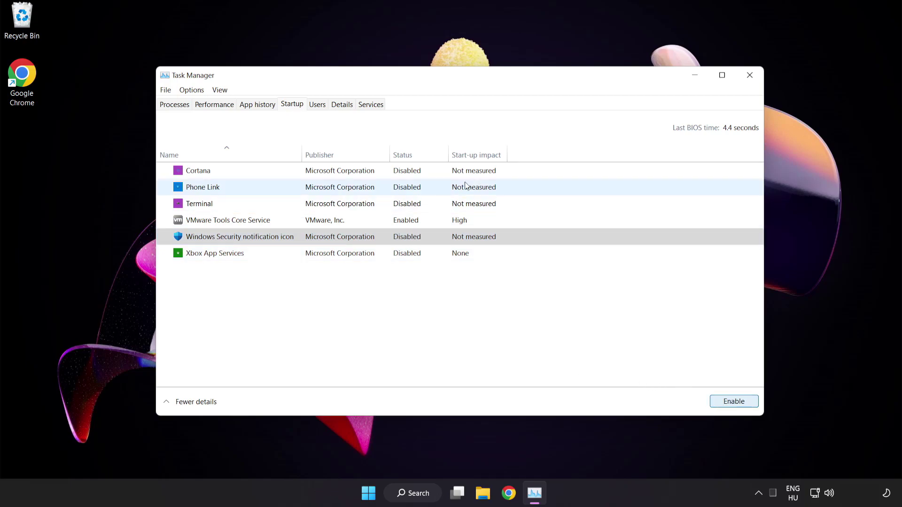
{"action": "left_click", "coordinate": [749, 76]}
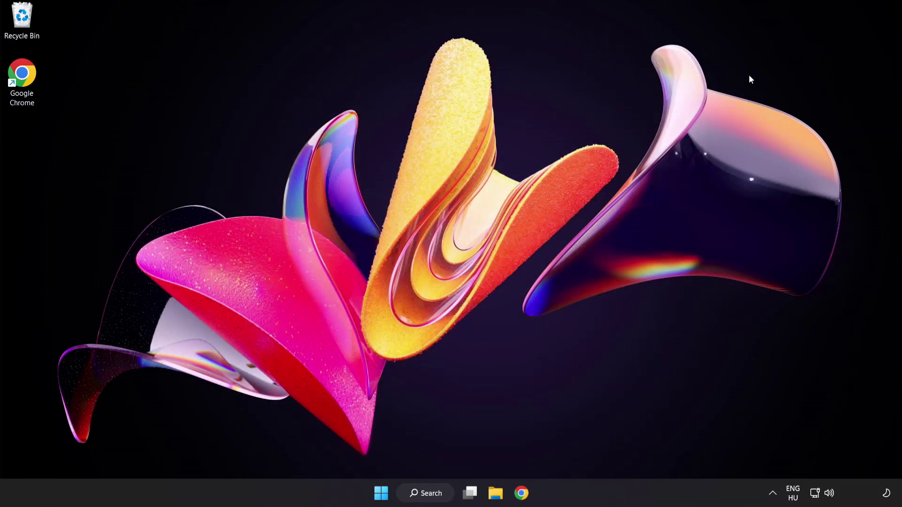
Step: Return to Chrome's DirectX End-User Runtime page and download the installer dxwebsetup (1).exe
{"action": "left_click", "coordinate": [522, 493]}
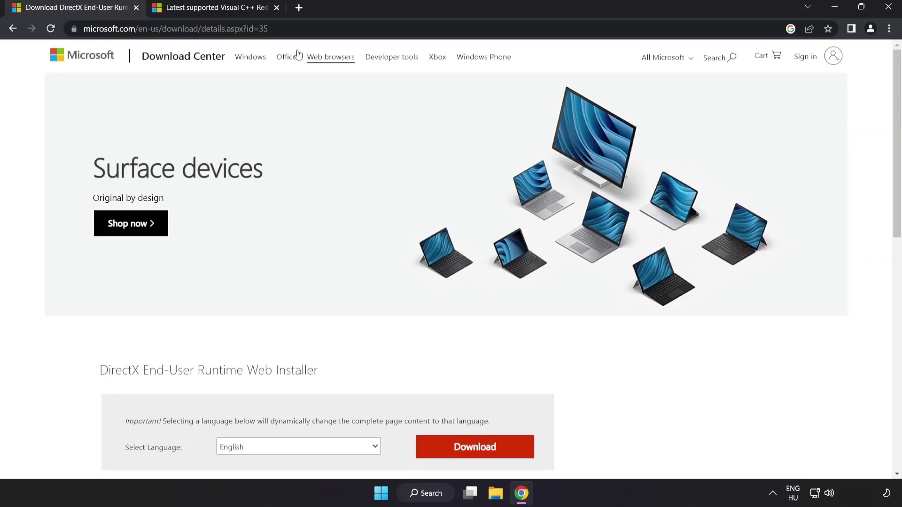
{"action": "left_click", "coordinate": [178, 29]}
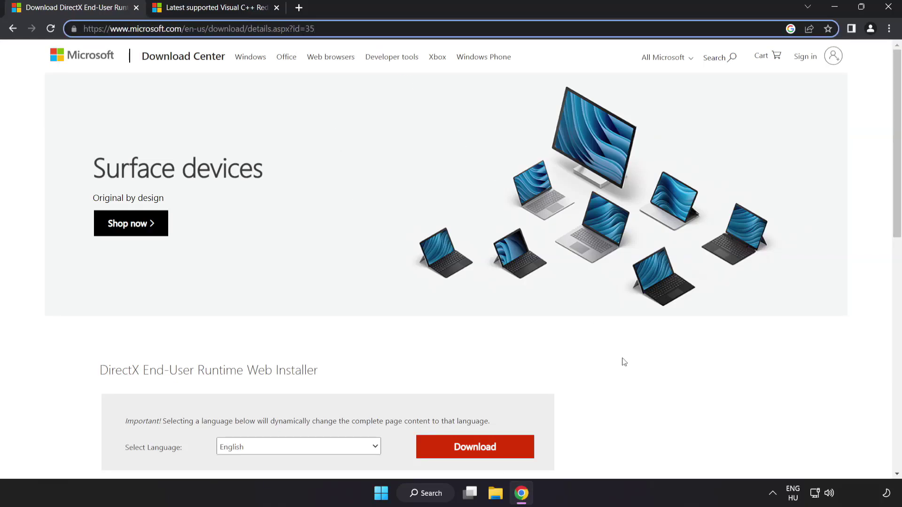
{"action": "left_click", "coordinate": [630, 381]}
{"action": "scroll", "coordinate": [564, 361], "scroll_direction": "down", "scroll_amount": 3}
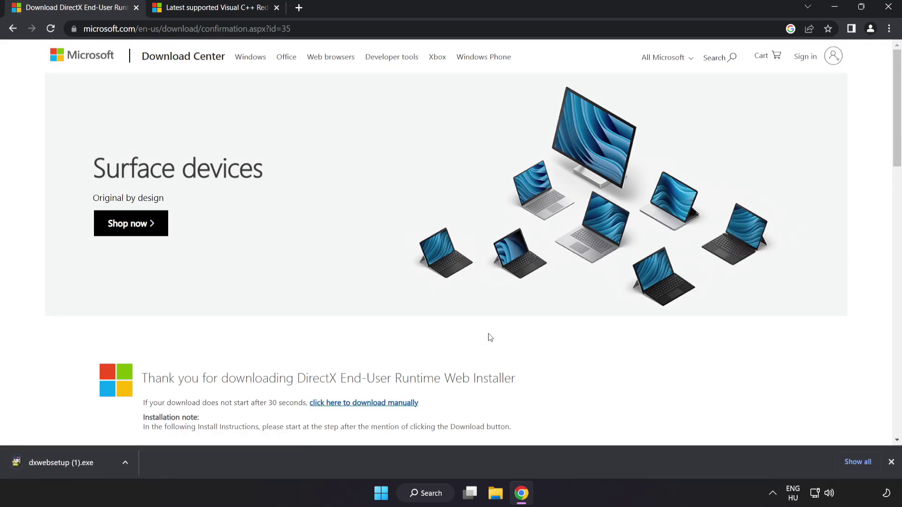
Step: Run dxwebsetup, accepting the licence and declining the Bing Bar, until it reports DirectX already current
{"action": "left_click", "coordinate": [75, 463]}
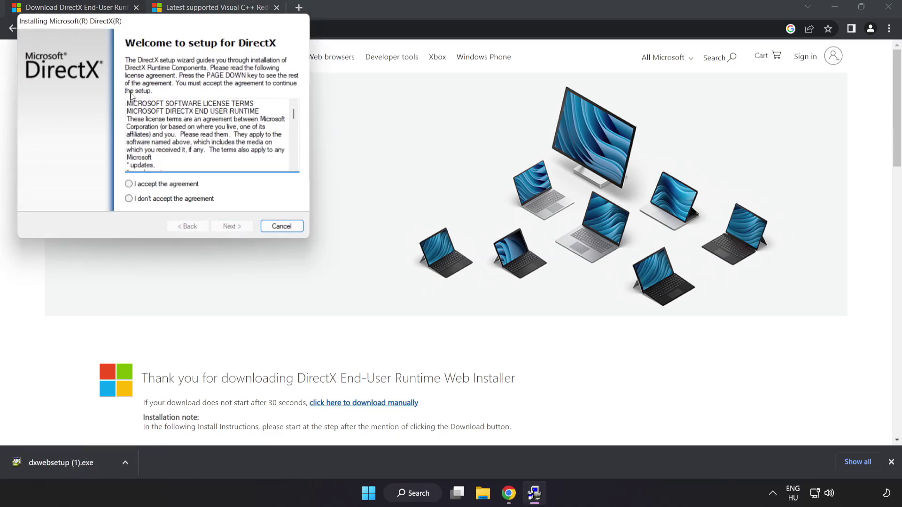
{"action": "left_click_drag", "start_coordinate": [136, 22], "coordinate": [412, 119]}
{"action": "scroll", "coordinate": [568, 219], "scroll_direction": "down", "scroll_amount": 15}
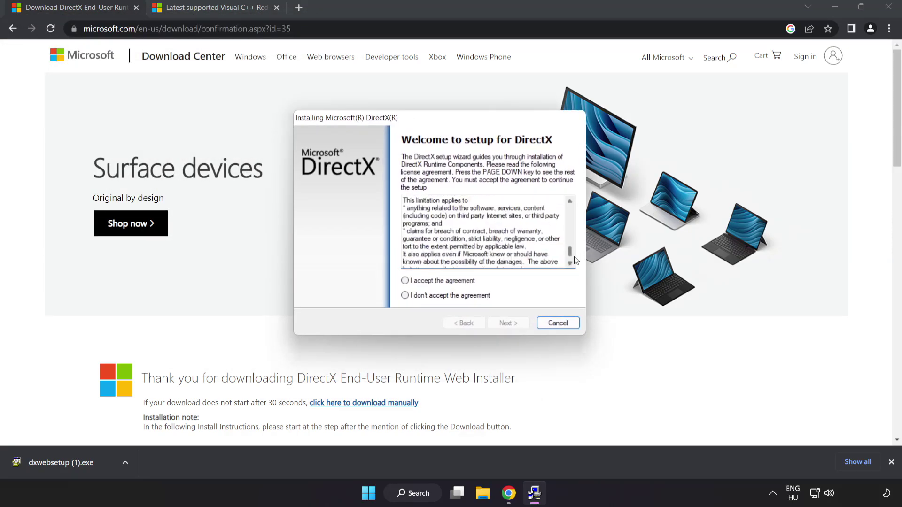
{"action": "left_click", "coordinate": [404, 281]}
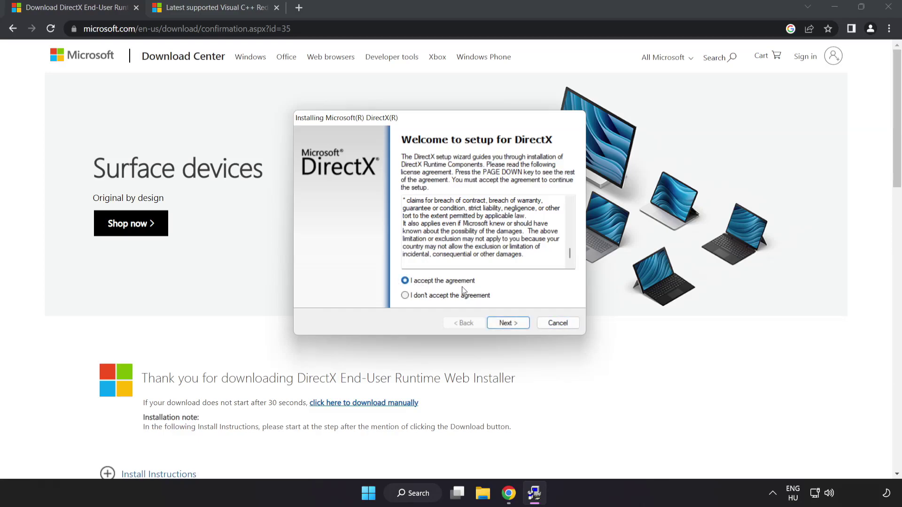
{"action": "left_click", "coordinate": [508, 325]}
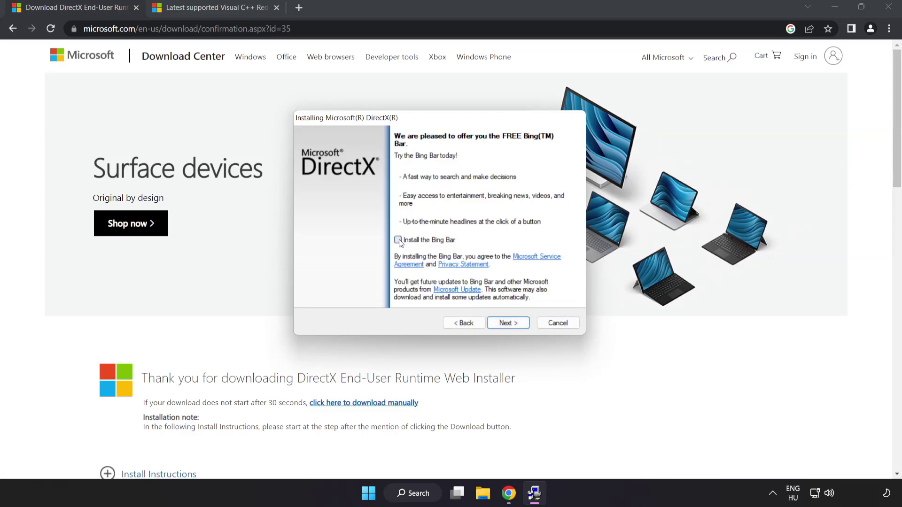
{"action": "left_click", "coordinate": [511, 324]}
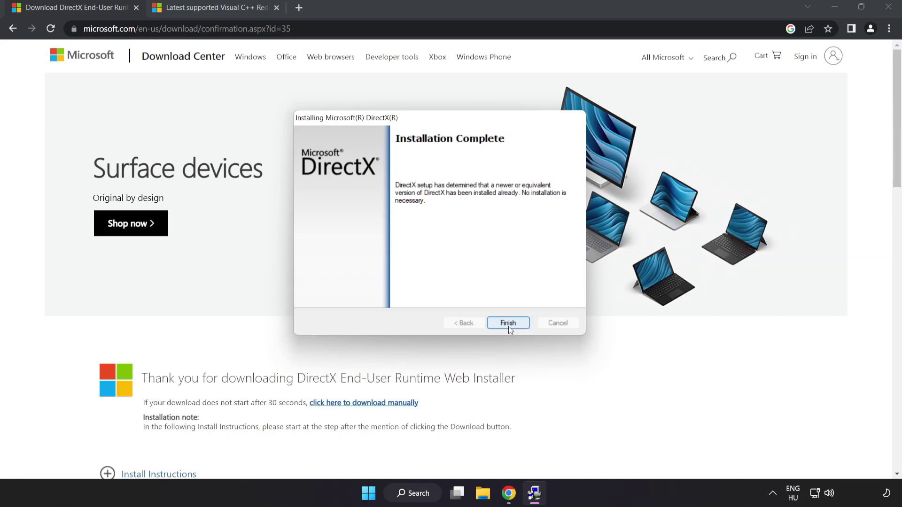
{"action": "left_click", "coordinate": [509, 324]}
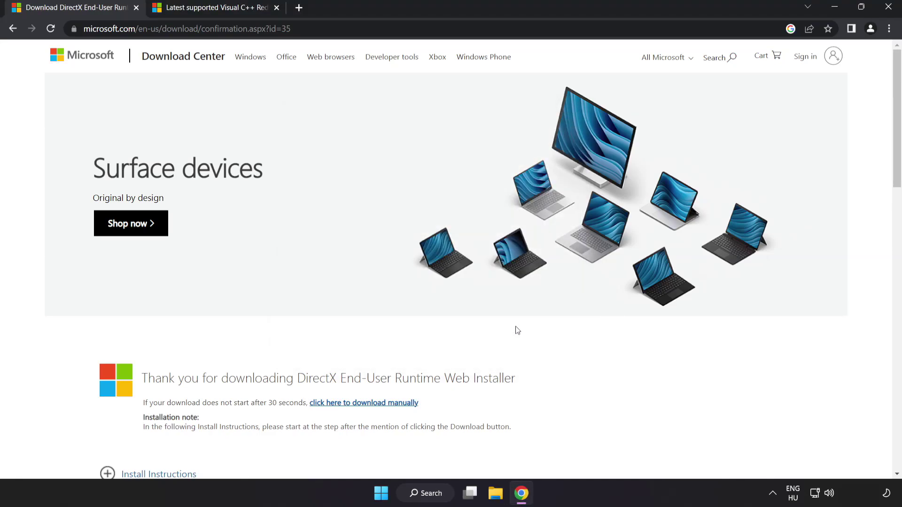
Step: Close the DirectX download tab and bring the Visual C++ Redistributable download table into view
{"action": "left_click", "coordinate": [136, 8]}
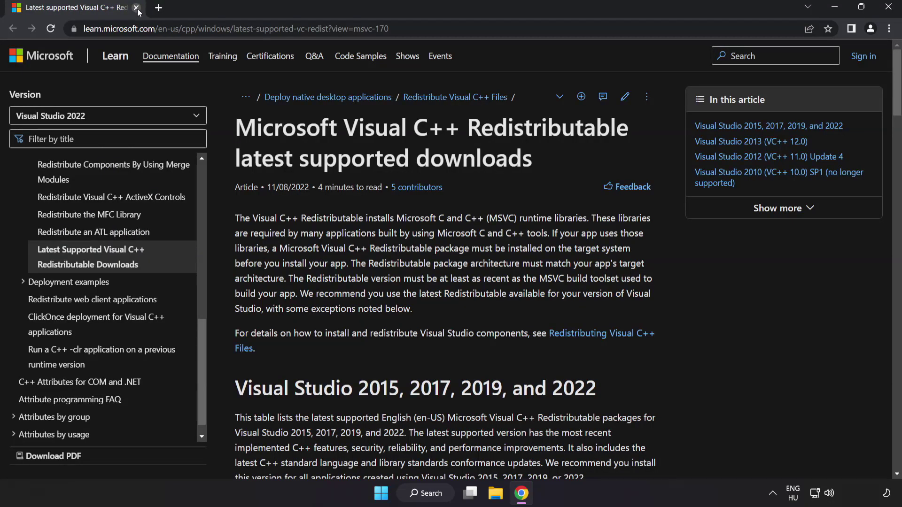
{"action": "left_click", "coordinate": [419, 24]}
{"action": "left_click_drag", "start_coordinate": [420, 24], "coordinate": [226, 28]}
{"action": "left_click", "coordinate": [451, 139]}
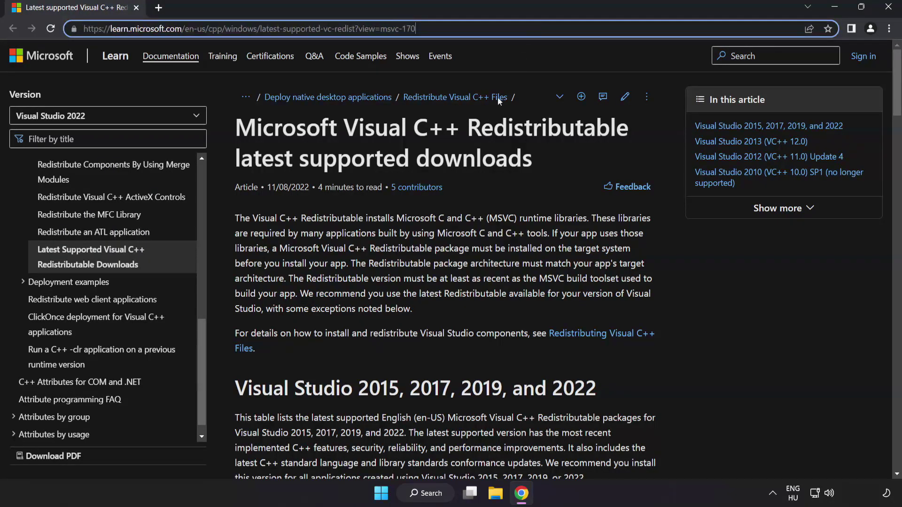
{"action": "left_click_drag", "start_coordinate": [889, 85], "coordinate": [889, 131]}
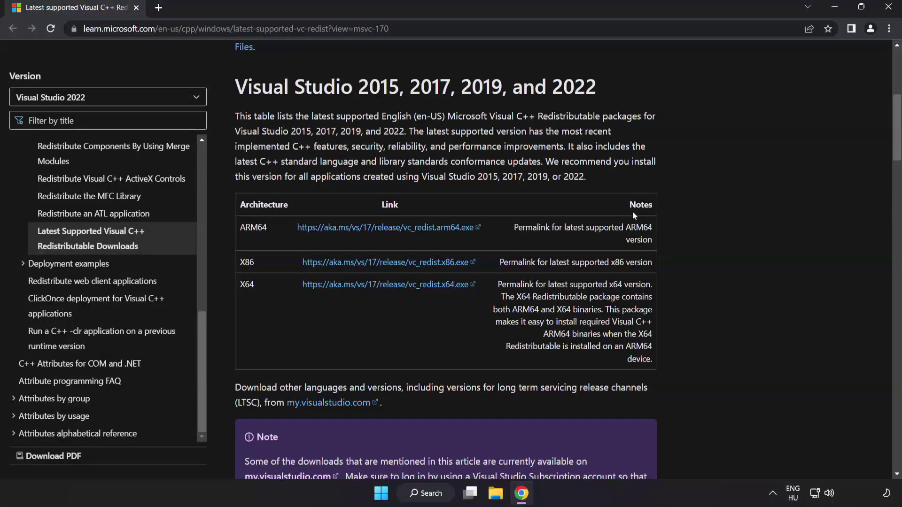
Step: Download the ARM64, X86 and X64 VC_redist installers from the table's permalinks
{"action": "left_click", "coordinate": [375, 231]}
{"action": "left_click", "coordinate": [383, 262]}
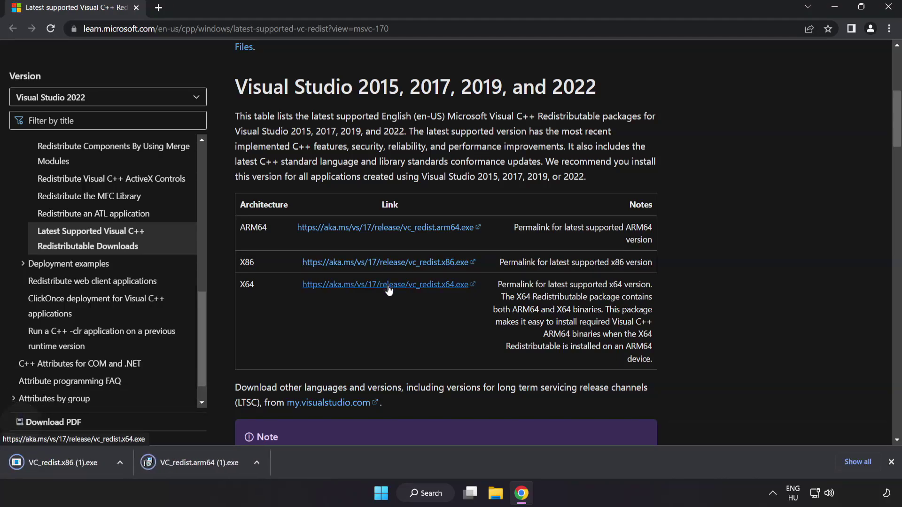
{"action": "left_click", "coordinate": [388, 286]}
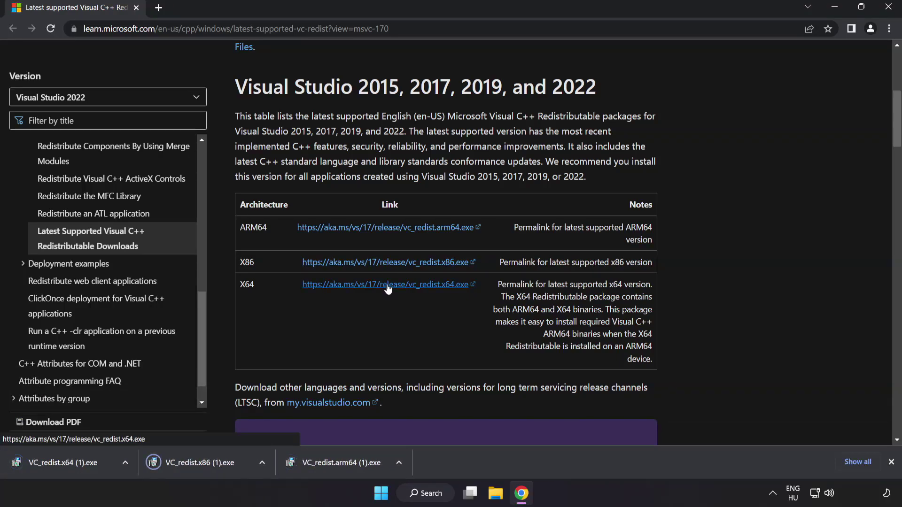
Step: Try installing the ARM64 Visual C++ runtime after accepting its licence terms, then dismiss the failure
{"action": "left_click", "coordinate": [339, 464]}
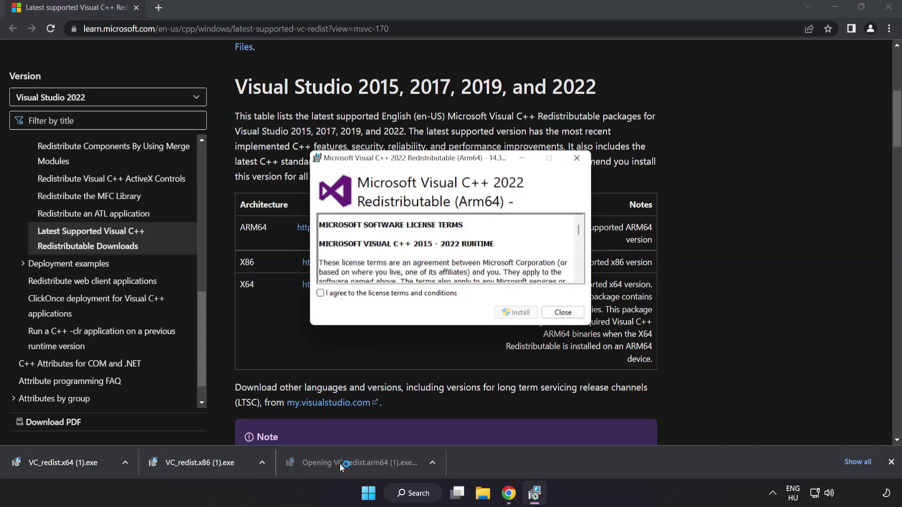
{"action": "left_click_drag", "start_coordinate": [579, 229], "coordinate": [578, 274]}
{"action": "left_click", "coordinate": [322, 293]}
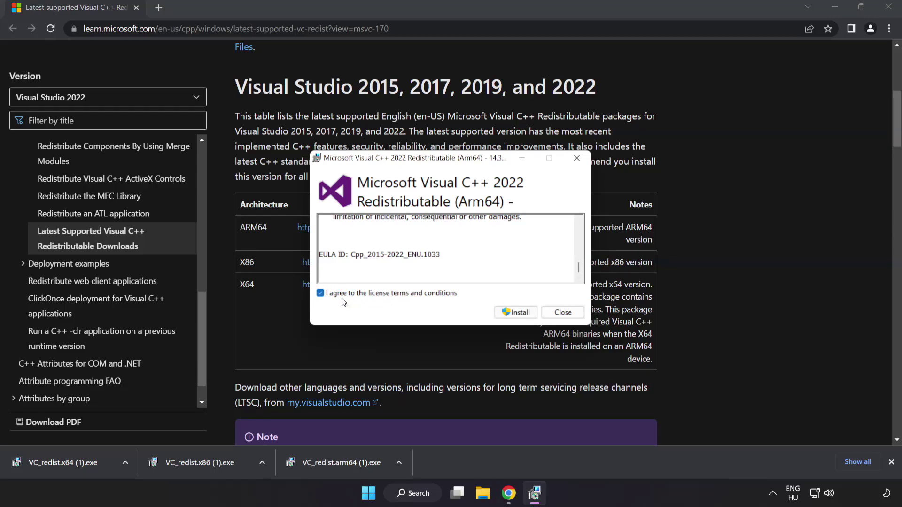
{"action": "left_click", "coordinate": [515, 312]}
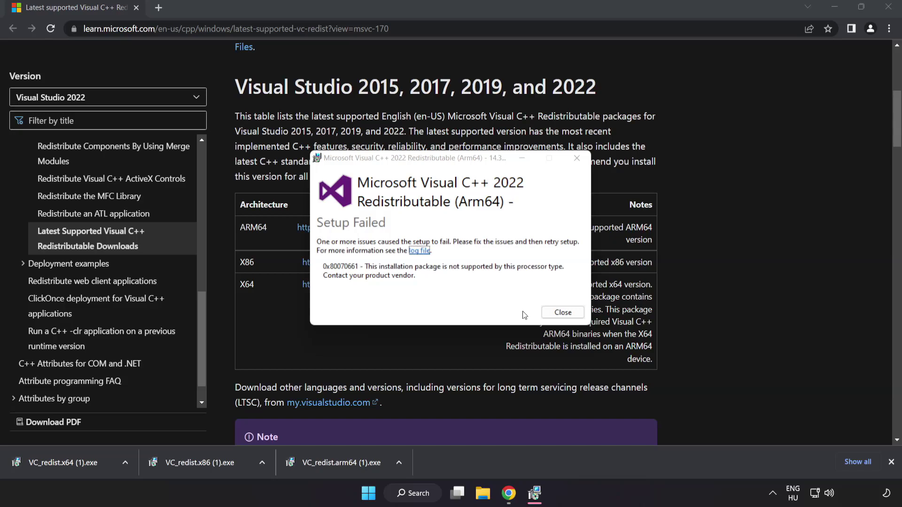
{"action": "left_click", "coordinate": [562, 313]}
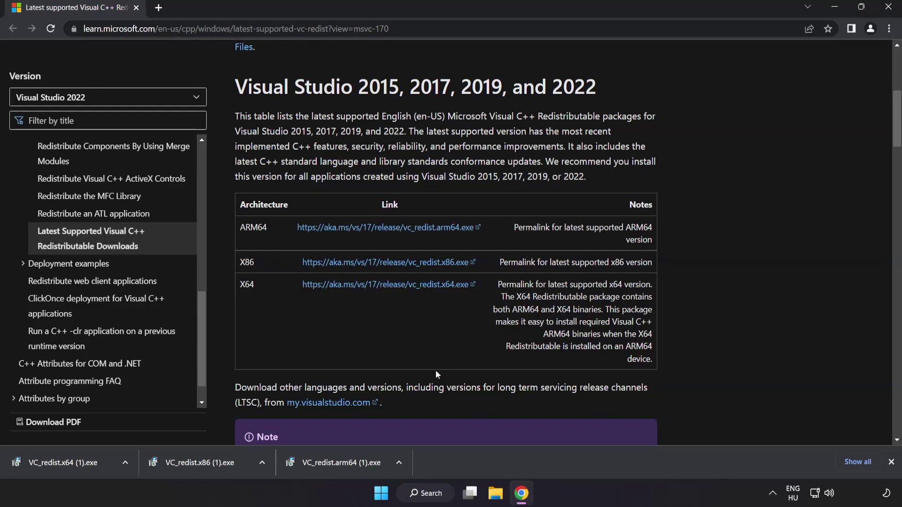
Step: Install the x86 runtime successfully, then attempt the x64 one, which requires a restart
{"action": "left_click", "coordinate": [203, 464]}
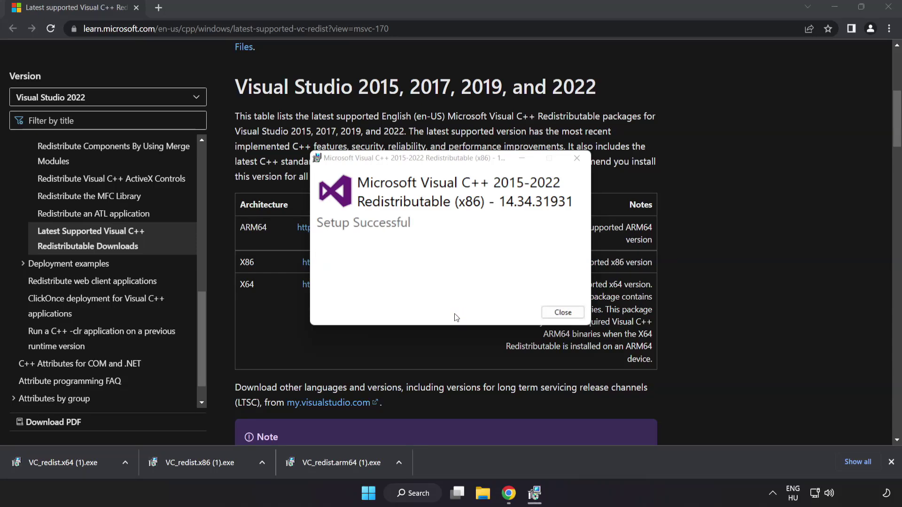
{"action": "left_click", "coordinate": [562, 313]}
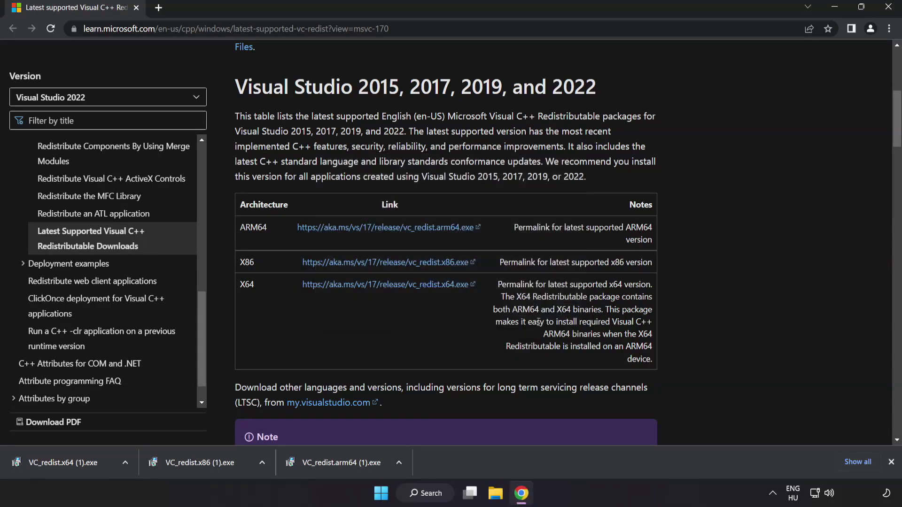
{"action": "left_click", "coordinate": [80, 460]}
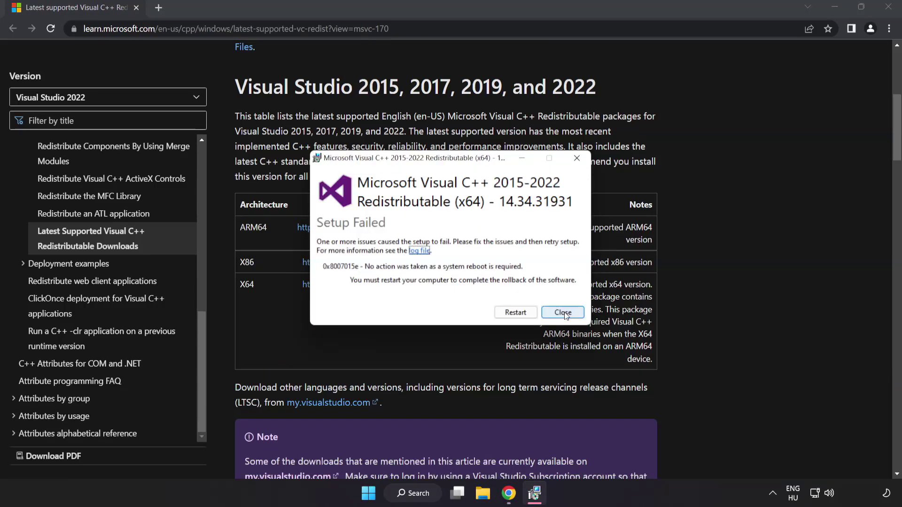
{"action": "left_click", "coordinate": [563, 312]}
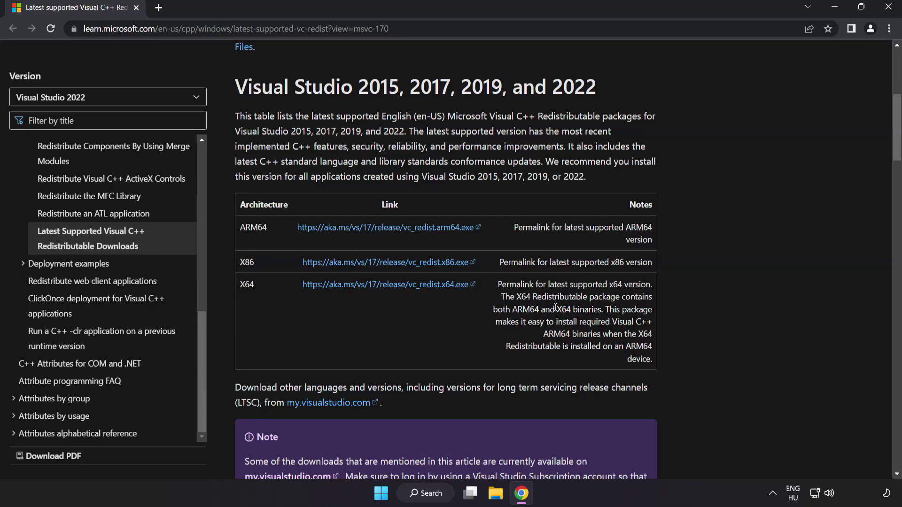
Step: Close Chrome and launch Command Prompt as administrator via a 'cmd' search
{"action": "left_click", "coordinate": [887, 10]}
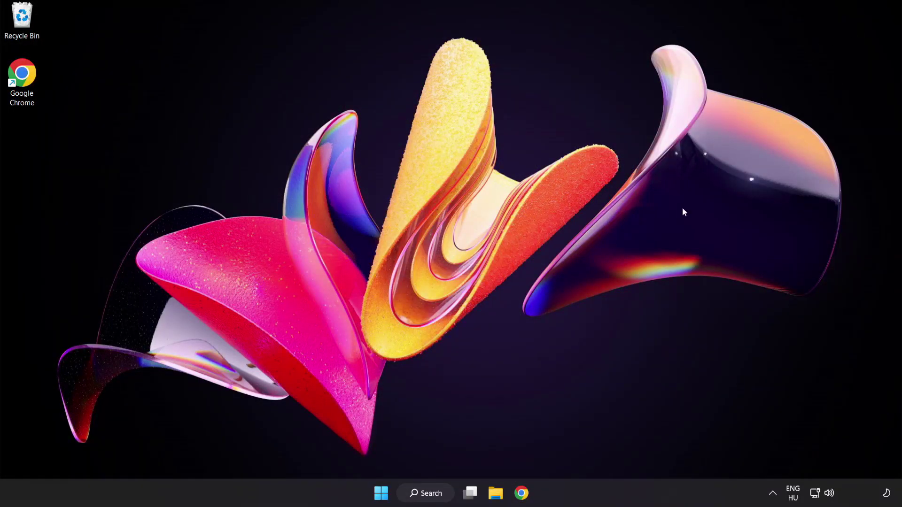
{"action": "left_click", "coordinate": [428, 494]}
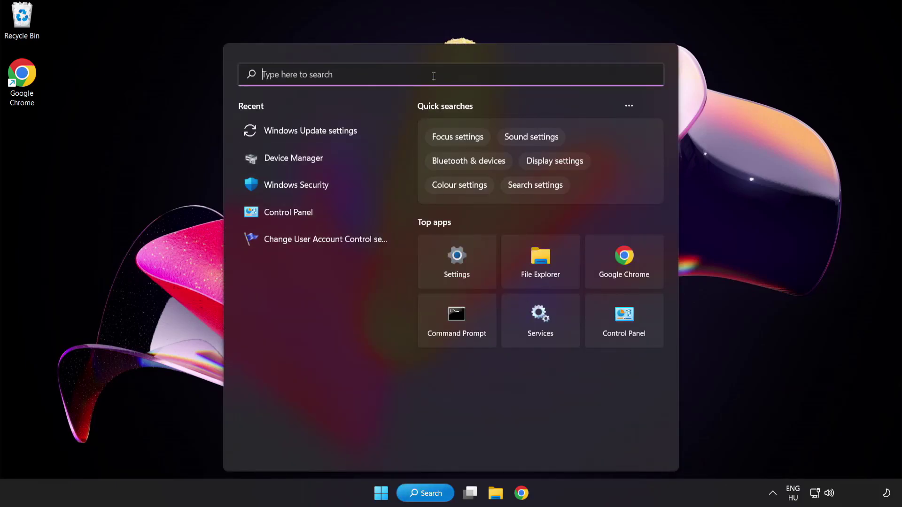
{"action": "type", "text": "cmd"}
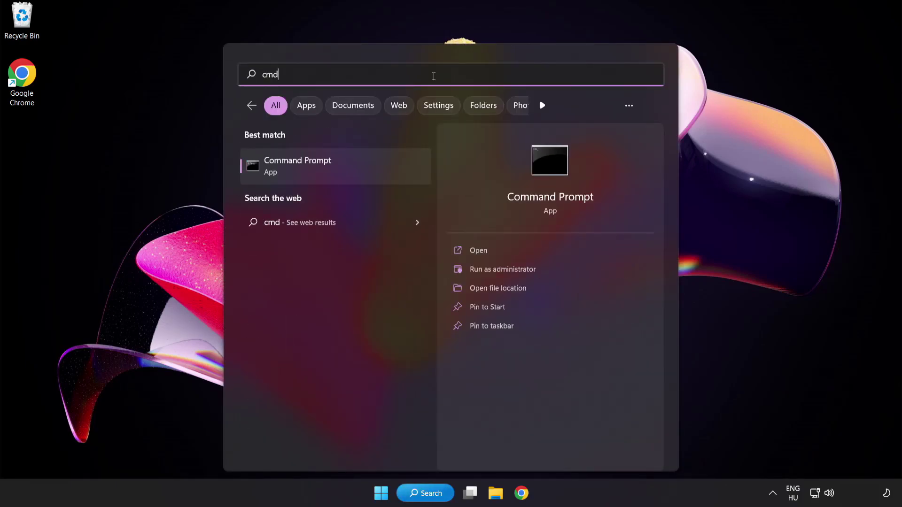
{"action": "right_click", "coordinate": [338, 173]}
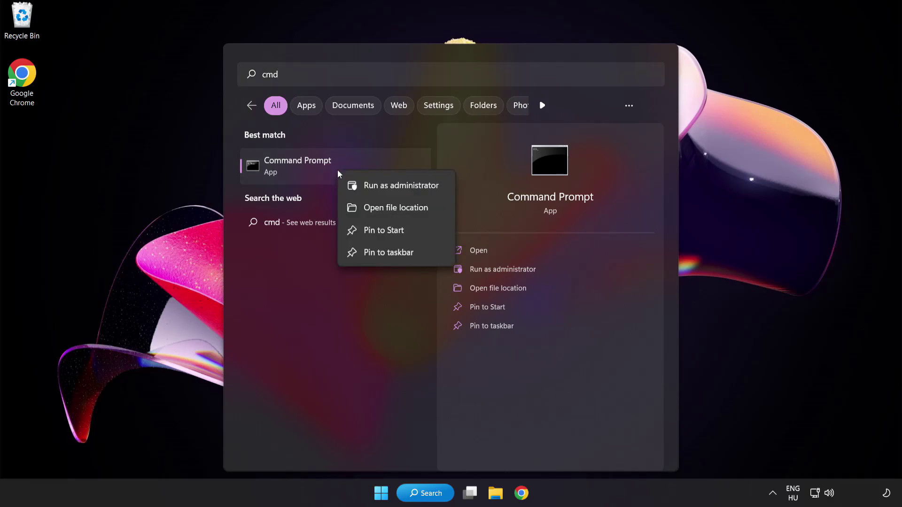
{"action": "left_click", "coordinate": [381, 189]}
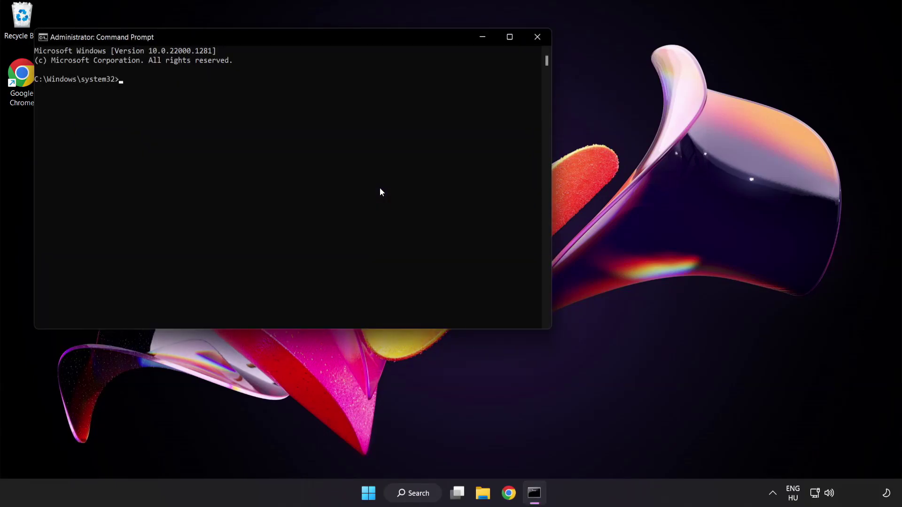
Step: Run sfc /scannow, which completes at 100% with no integrity violations found
{"action": "left_click_drag", "start_coordinate": [258, 42], "coordinate": [393, 90]}
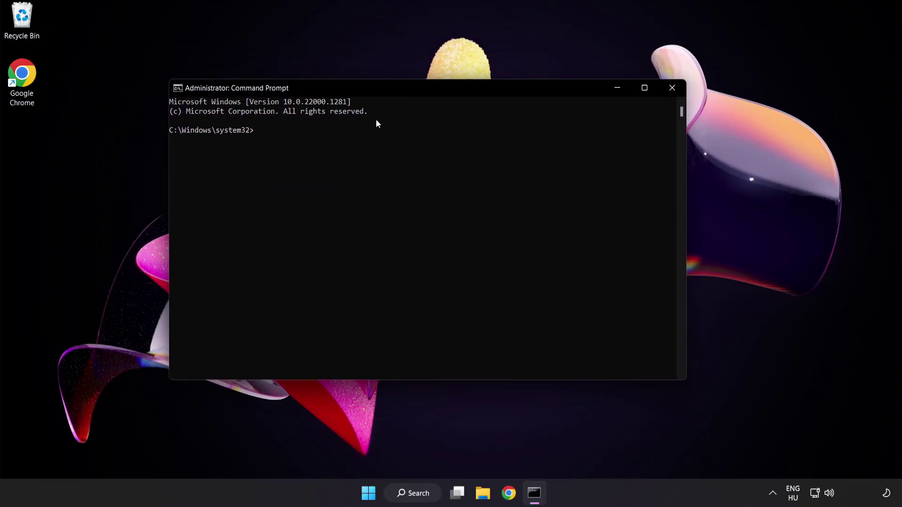
{"action": "type", "text": "sfc"}
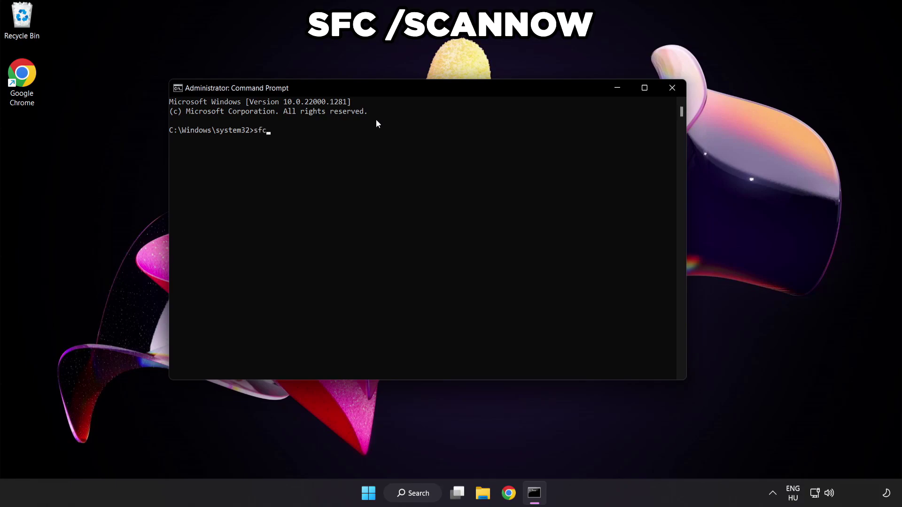
{"action": "type", "text": " /scannow"}
{"action": "key", "text": "Return"}
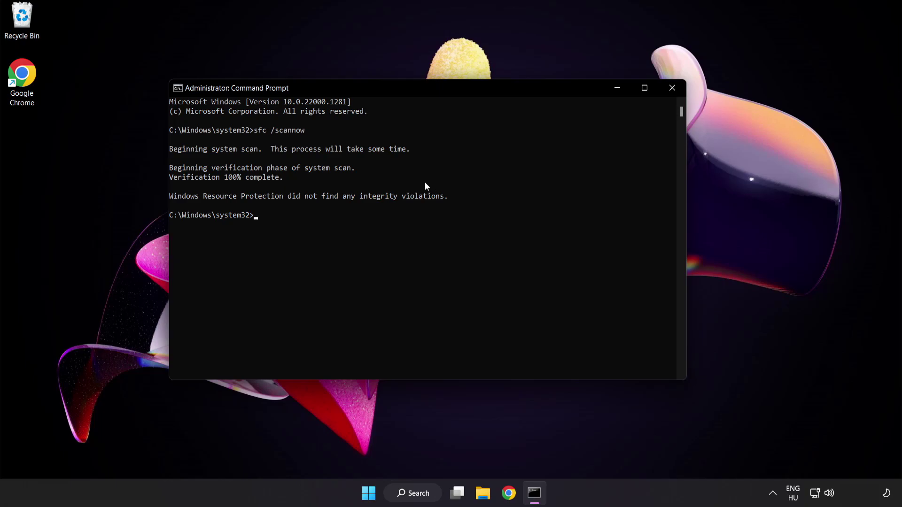
Step: Close Command Prompt and show the Start menu's Sleep, Shut down and Restart options
{"action": "left_click", "coordinate": [671, 88]}
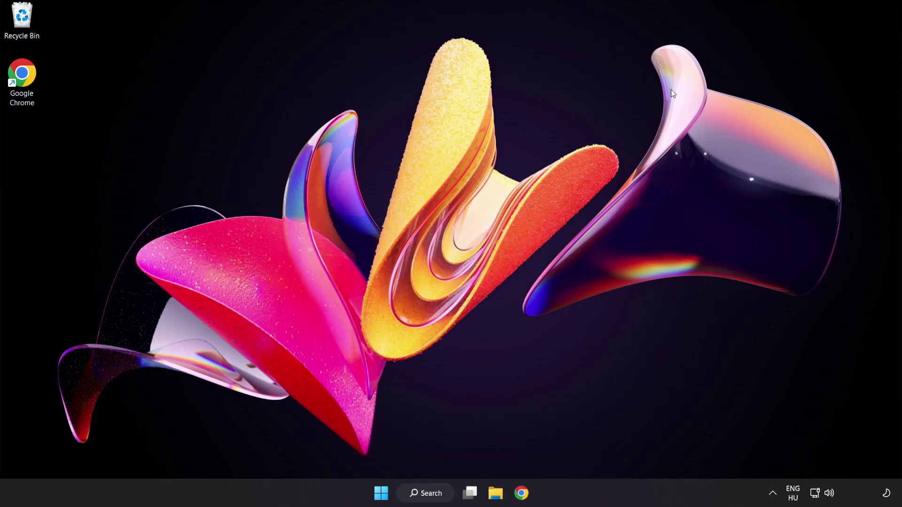
{"action": "left_click", "coordinate": [381, 492]}
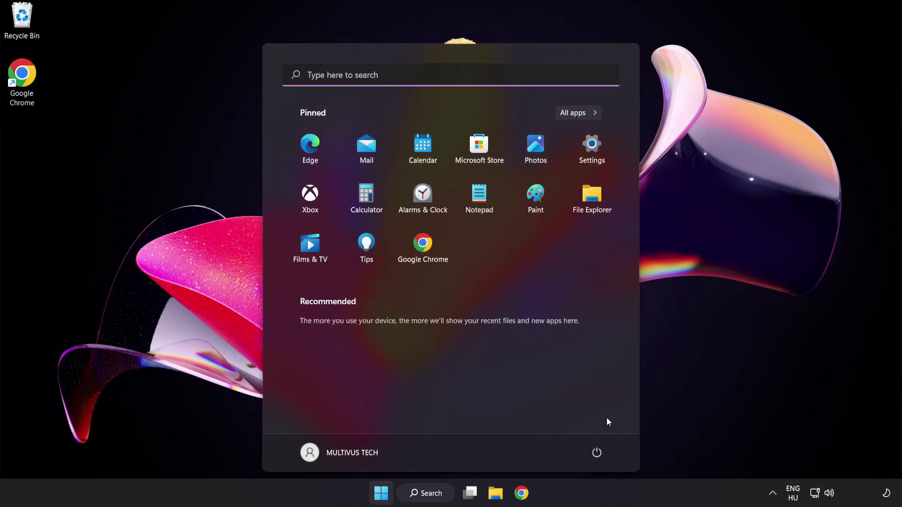
{"action": "left_click", "coordinate": [597, 452]}
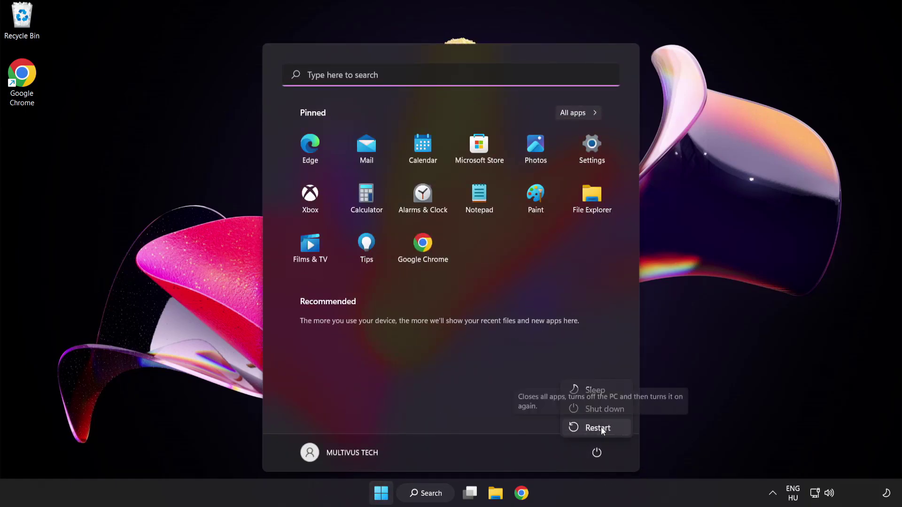